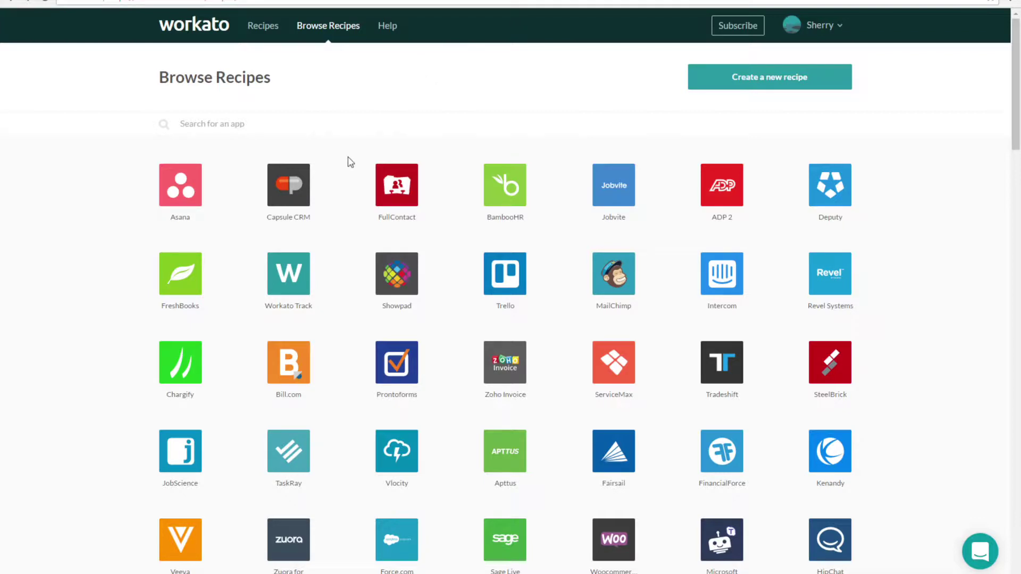
- Create a new on-prem agent named 'Marketing Database (Windows 10, Palo Alto)'
click(820, 27)
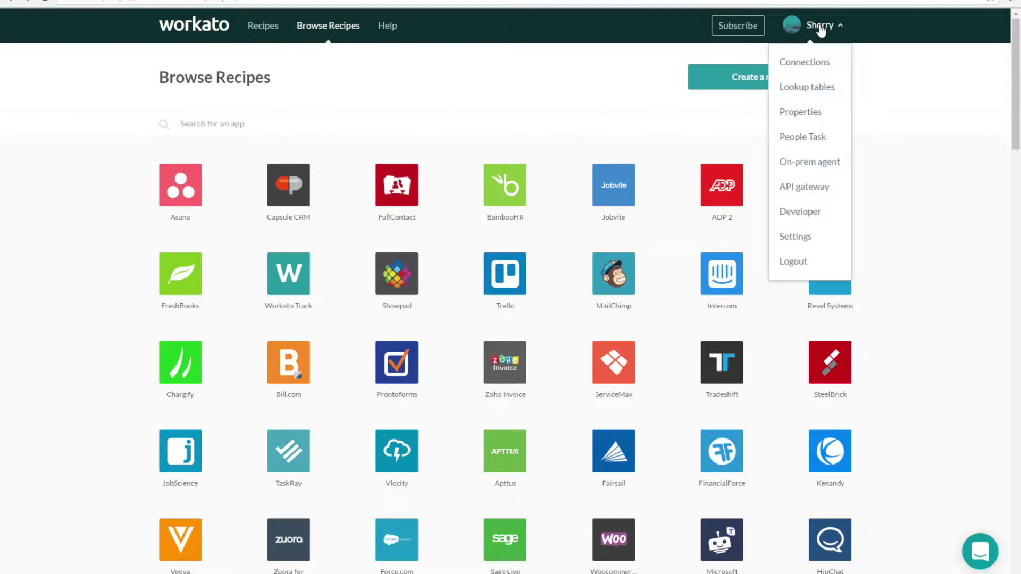
click(810, 162)
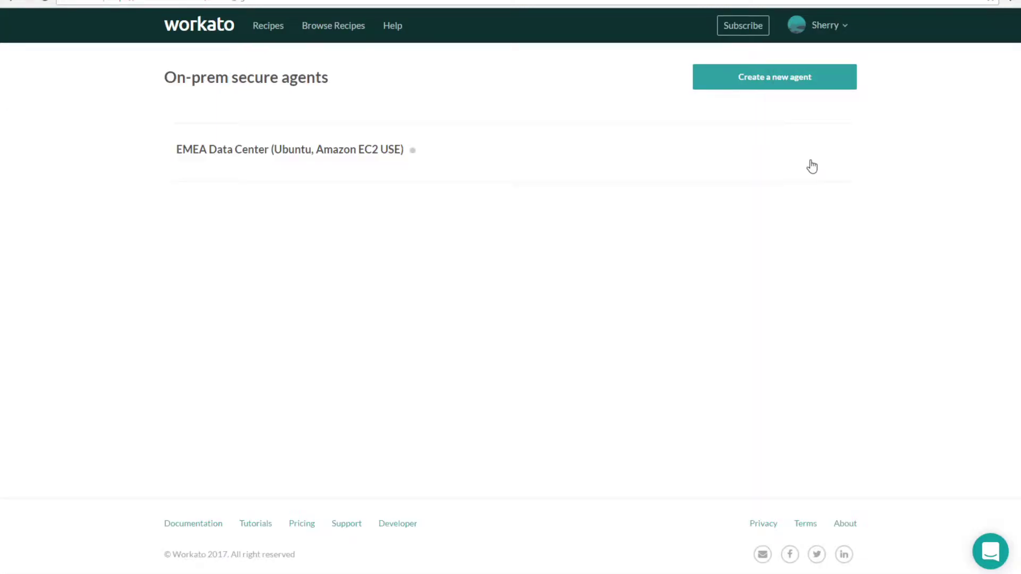
click(791, 84)
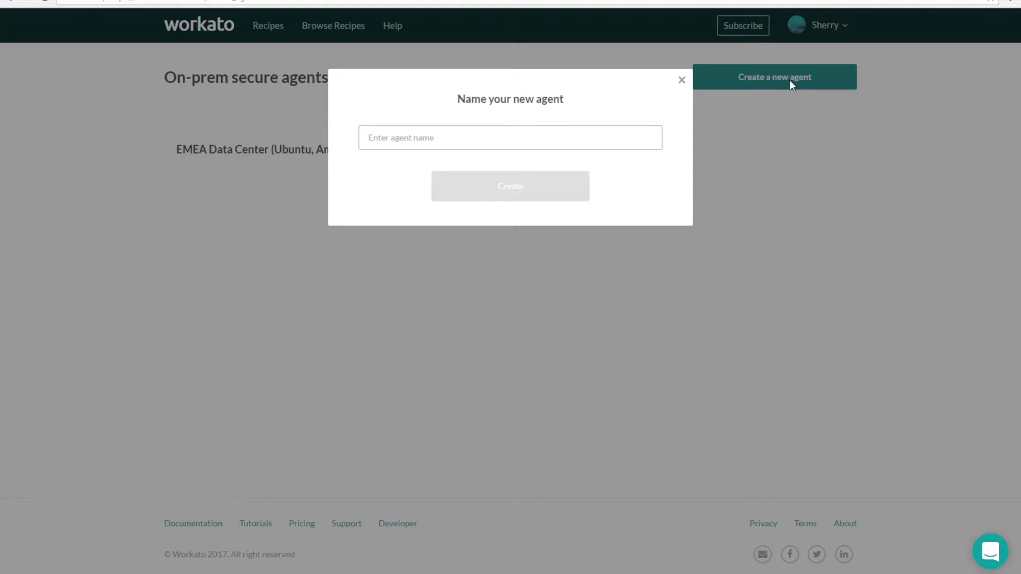
text(M)
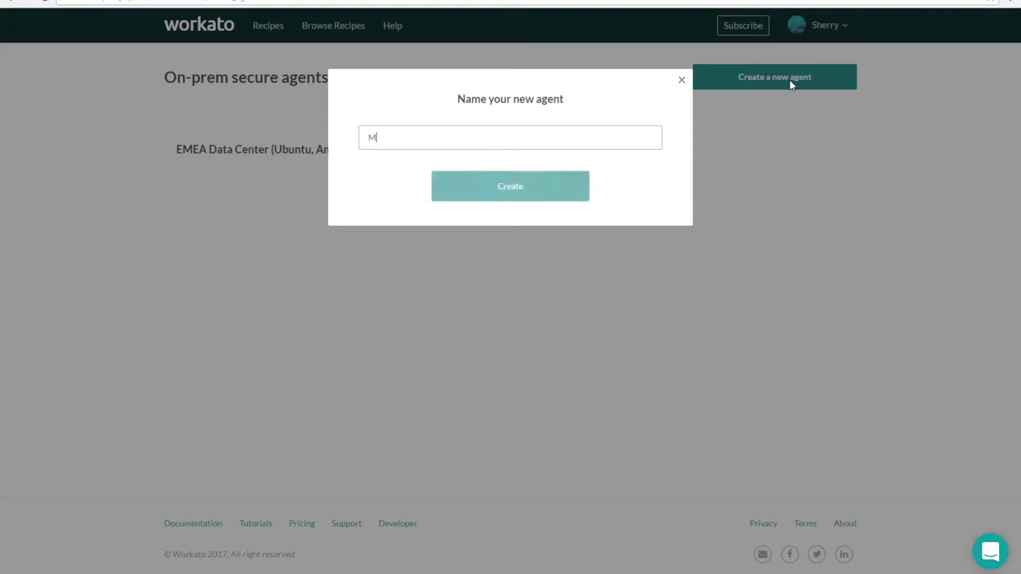
text(arketing Dat)
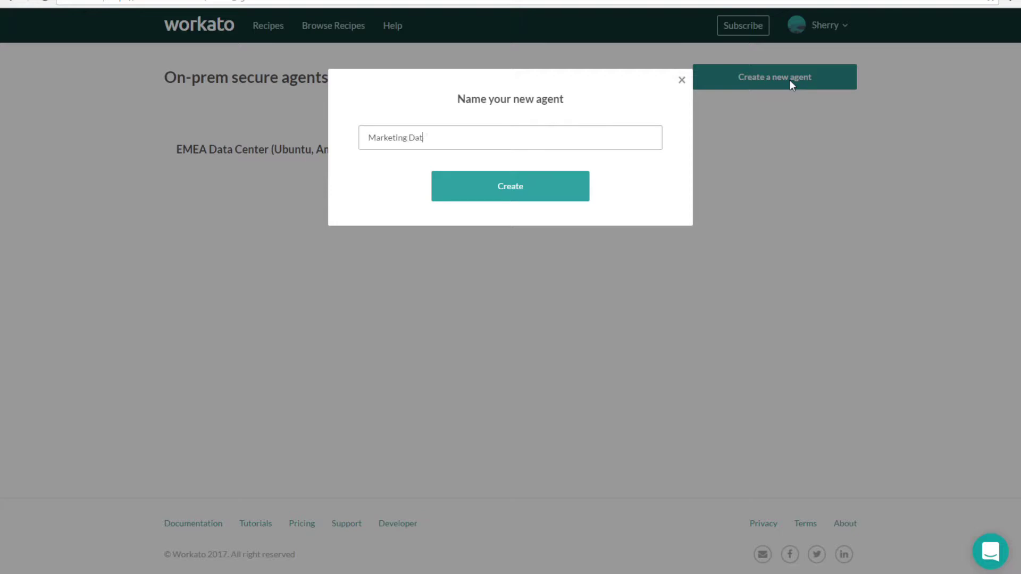
text(abase (Windows 10, Palo A)
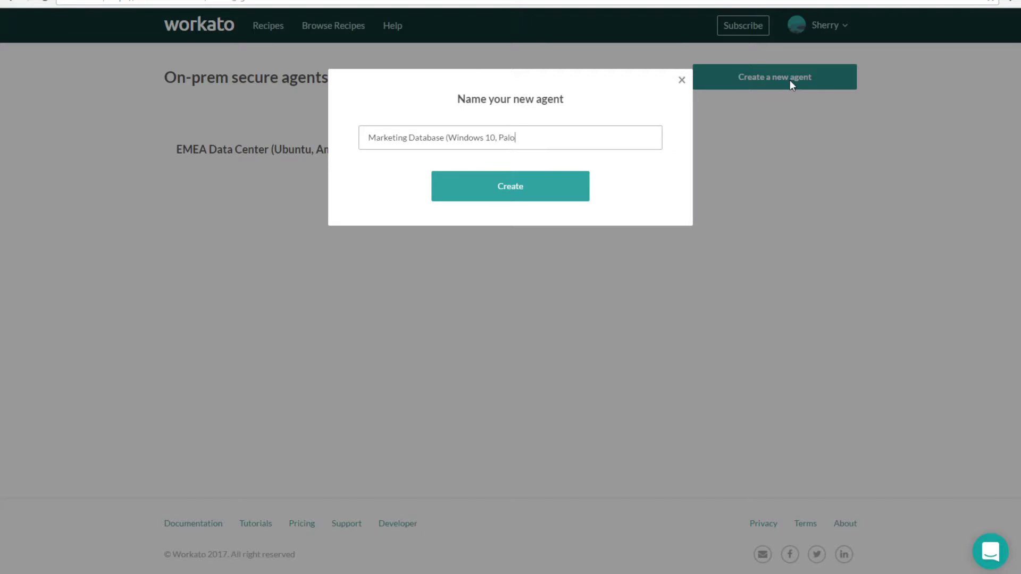
text(lto)
click(521, 183)
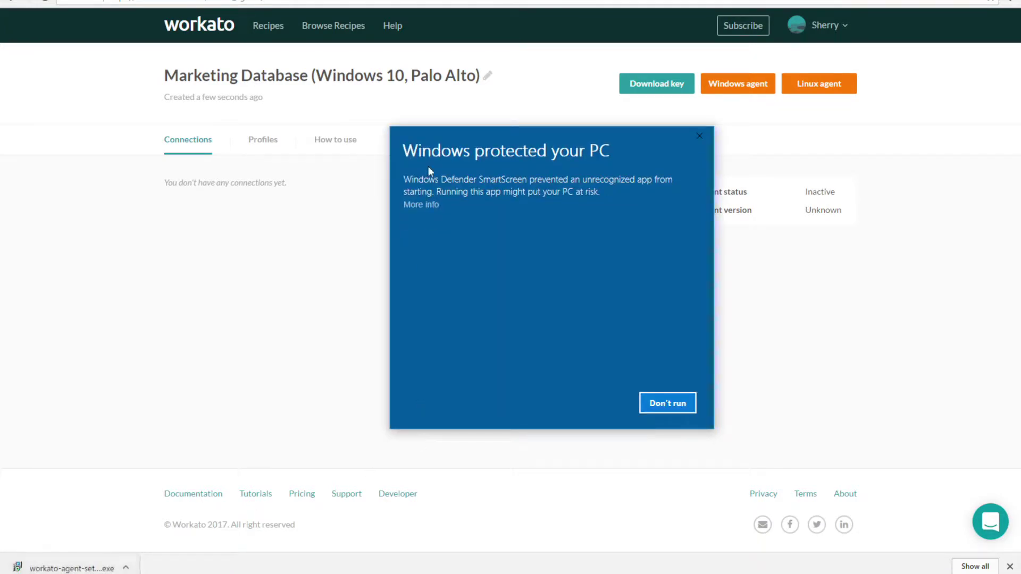
- Let the unrecognized Workato agent installer run past SmartScreen with administrator permission
click(424, 205)
click(584, 403)
click(469, 363)
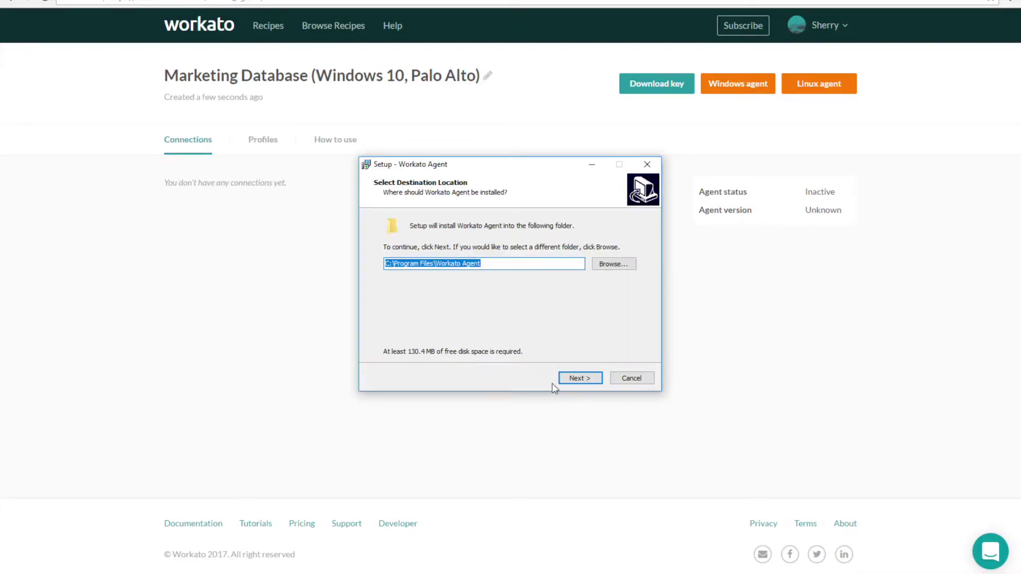
- Install Workato Agent with the default location, Start Menu folder, desktop icon and Windows service
click(581, 380)
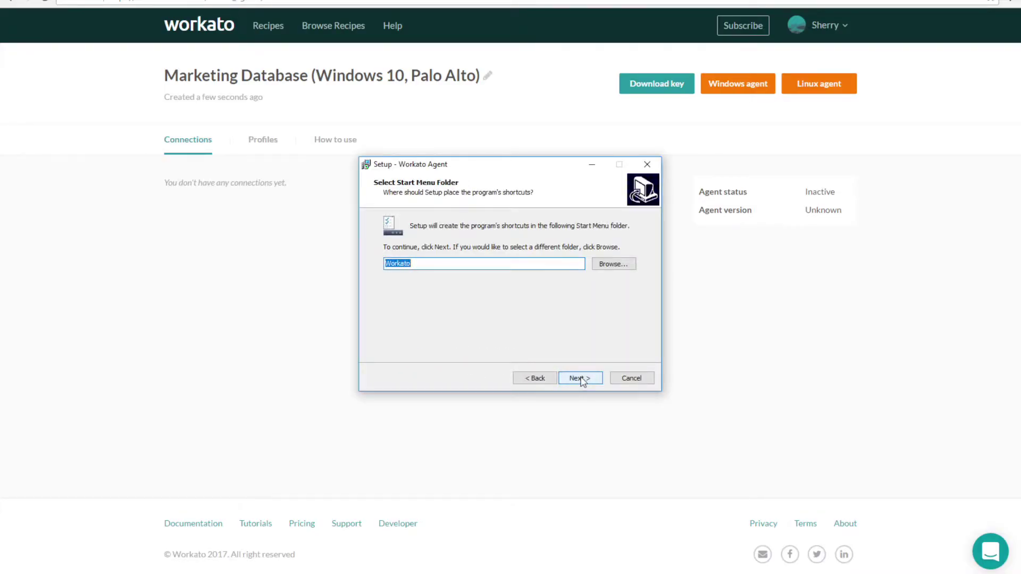
click(580, 378)
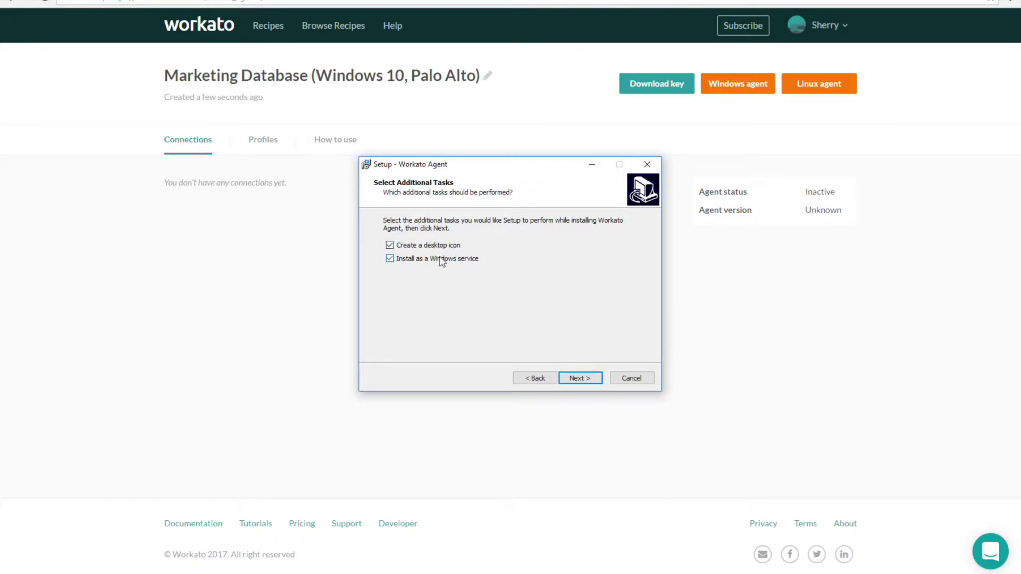
click(579, 379)
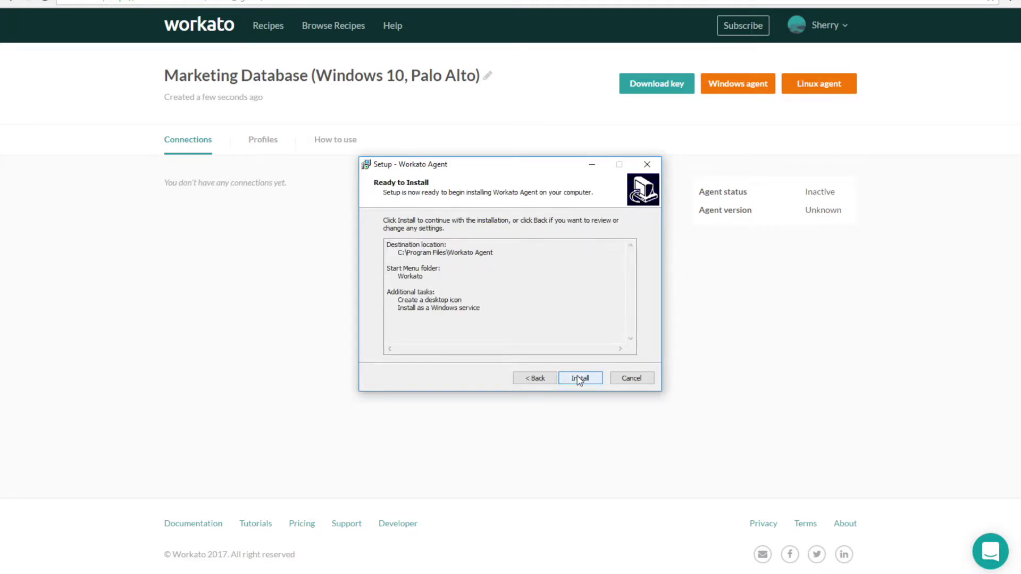
click(579, 378)
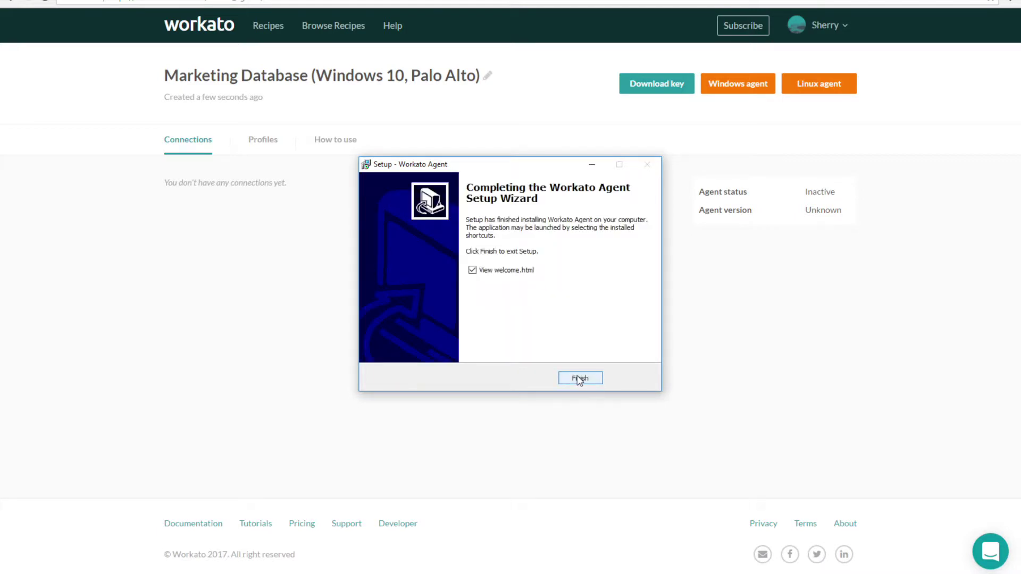
click(579, 378)
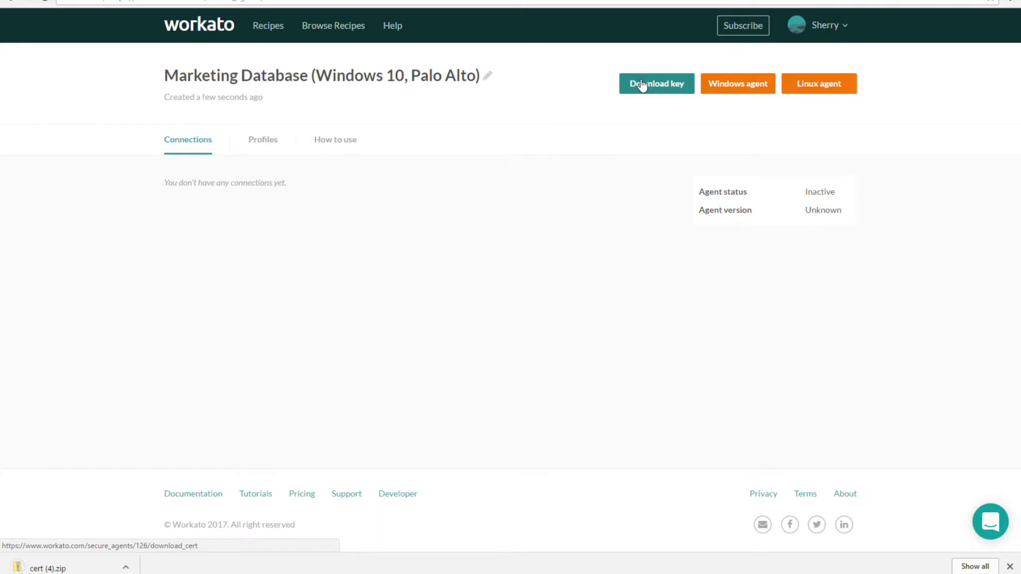
- Extract the downloaded cert (4).zip key into C:\Program Files\Workato Agent\conf
click(125, 566)
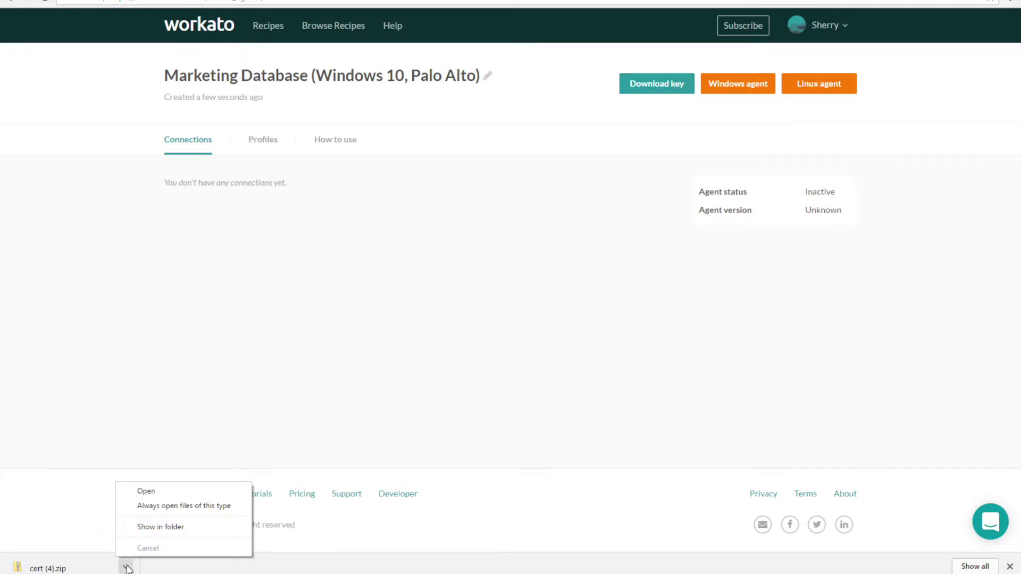
click(150, 526)
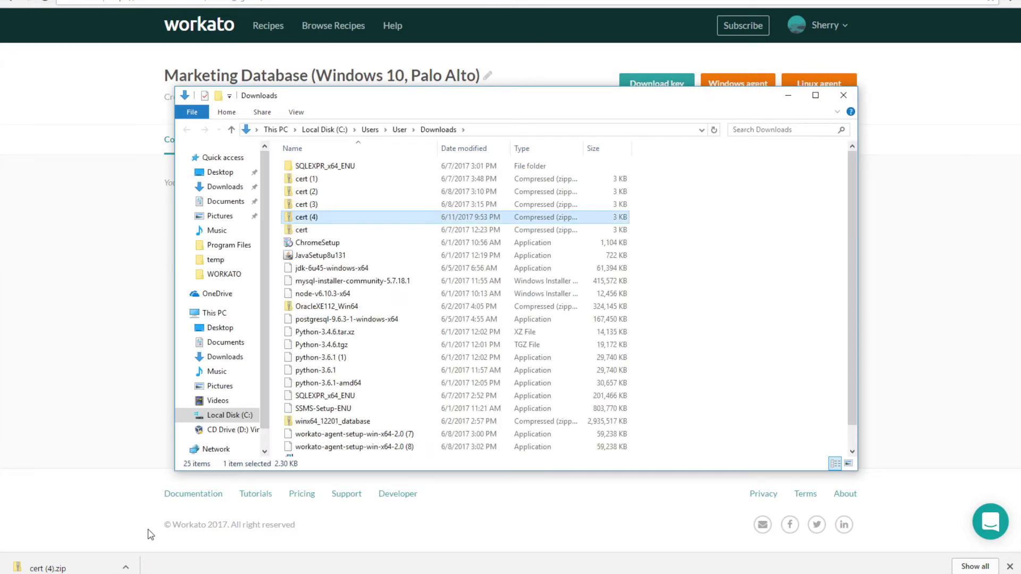
right_click(325, 221)
click(352, 257)
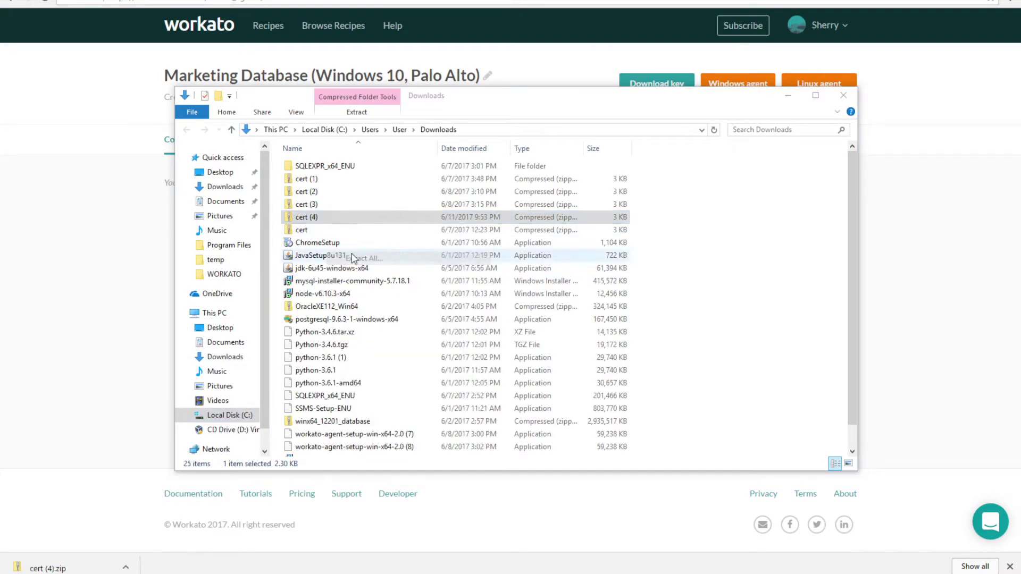
click(645, 229)
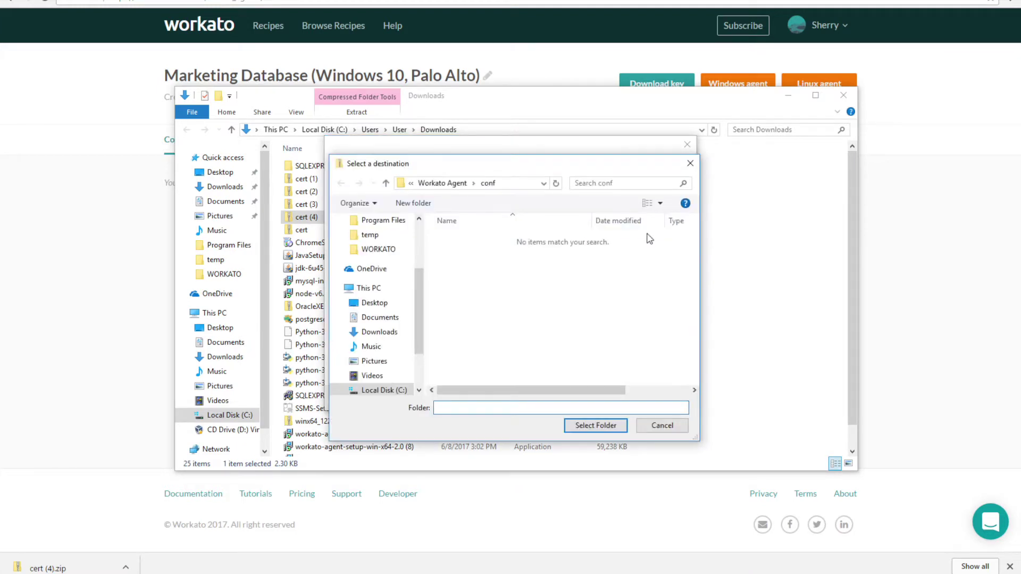
click(391, 222)
scroll(498, 338, down, 5)
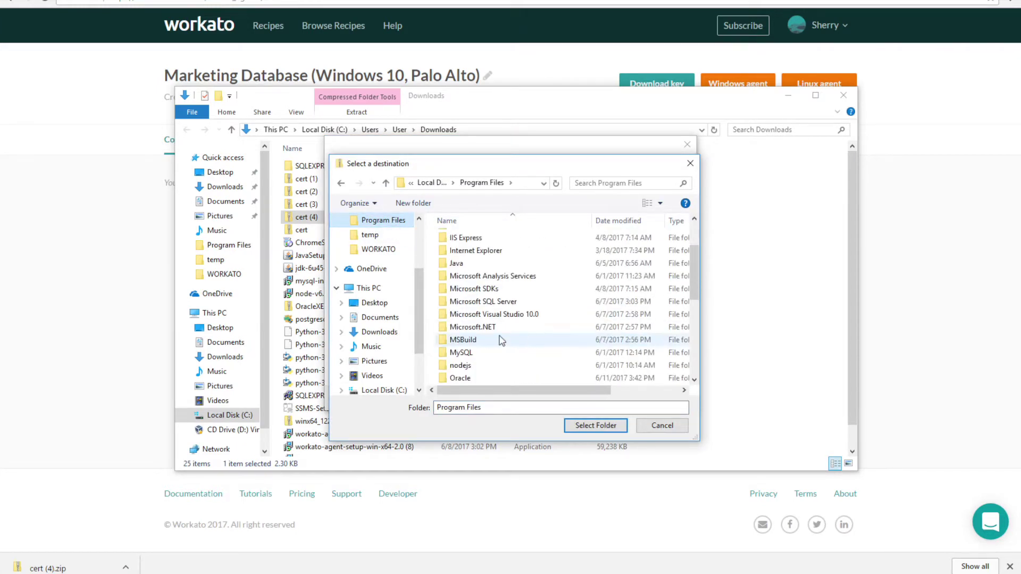
scroll(500, 340, down, 3)
scroll(503, 346, down, 2)
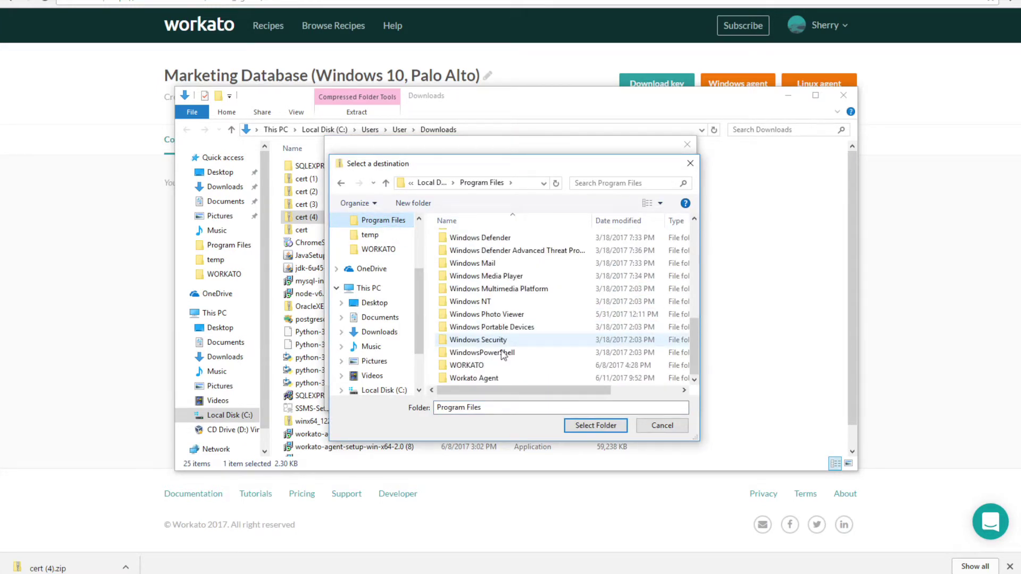
double_click(496, 376)
double_click(468, 251)
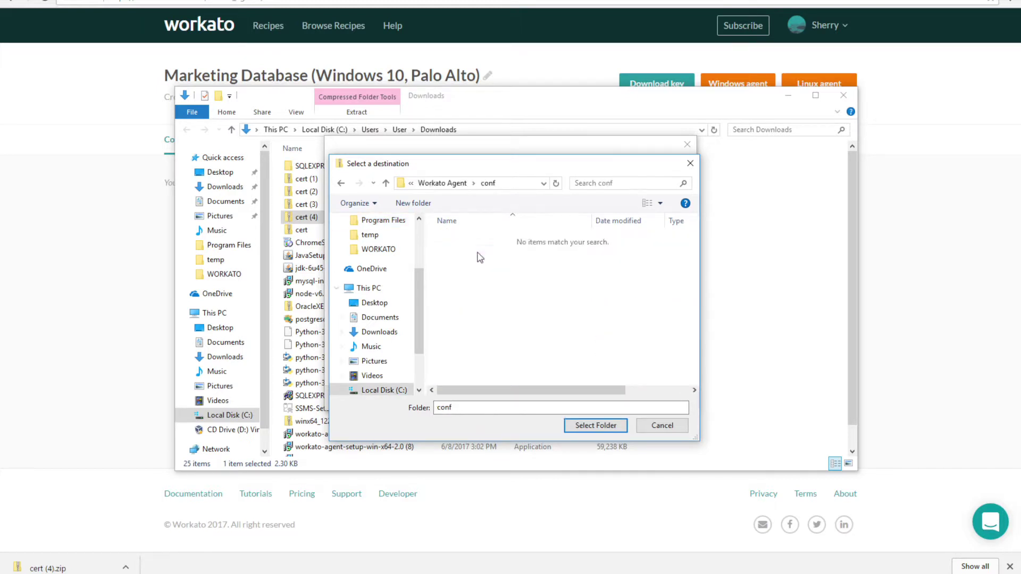
click(585, 426)
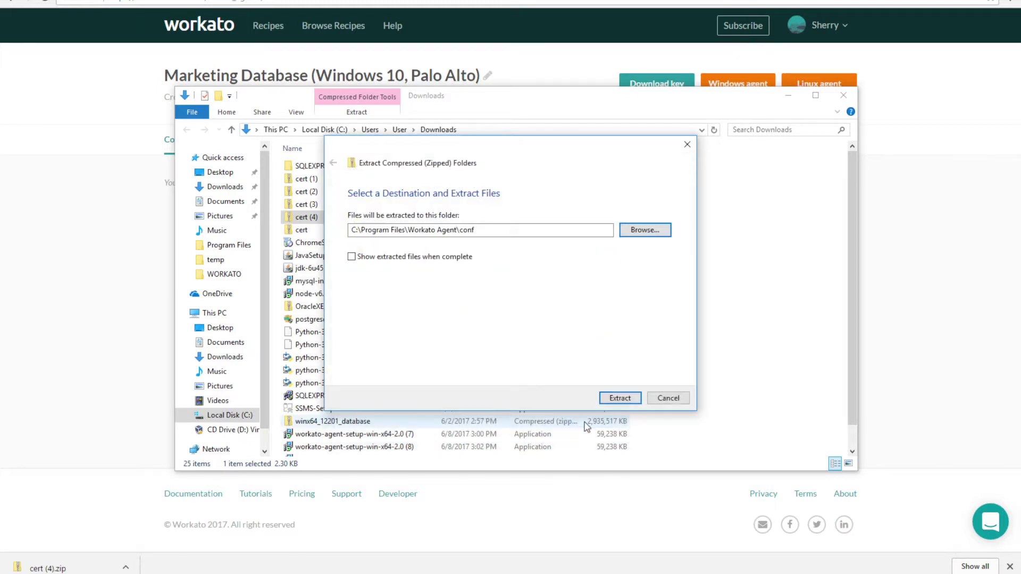
click(615, 396)
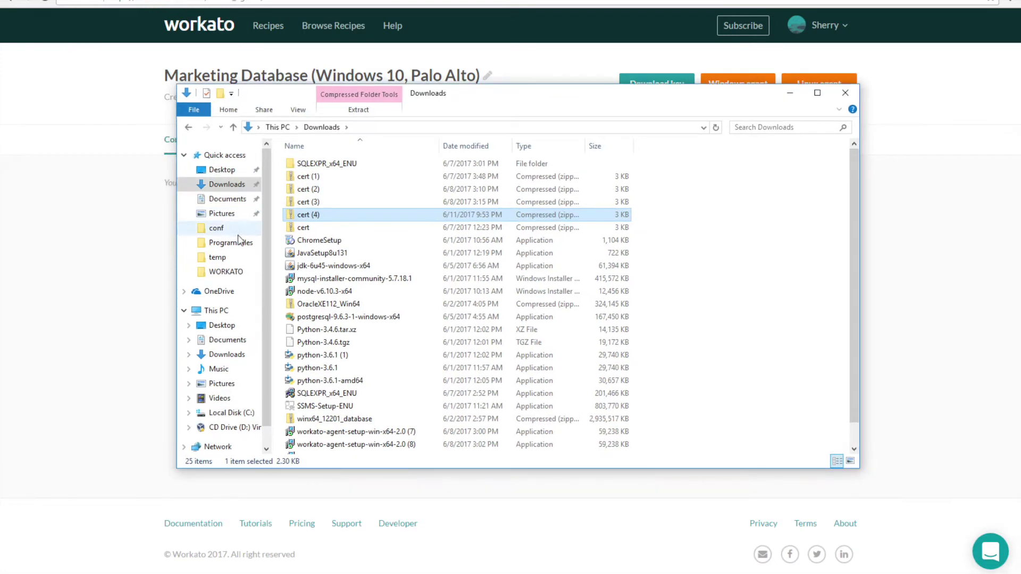
- Open Program Files\Workato Agent\conf and select the agent's config file
click(234, 243)
scroll(428, 283, down, 3)
click(335, 447)
double_click(335, 447)
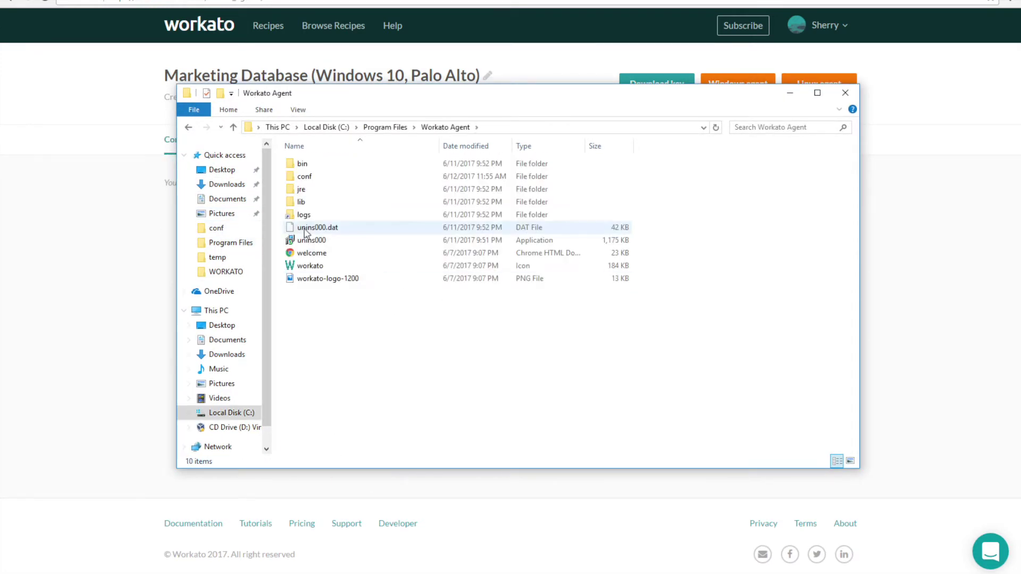
double_click(304, 177)
click(308, 190)
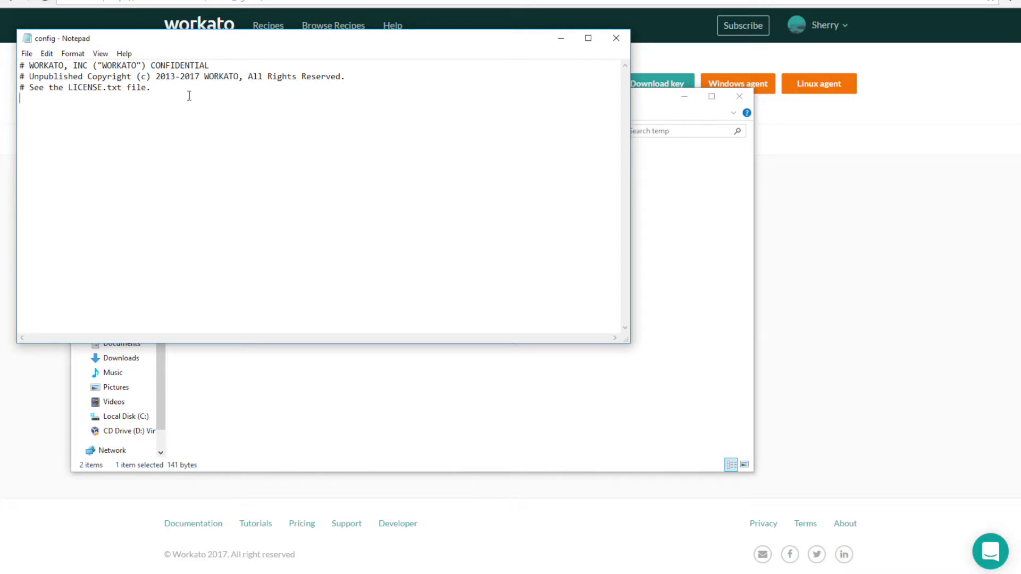
- Add a database profile marketing_database_mysql with URL jdbc:mysql://localhost:3306/example, username and password
text(Example Database Profile)
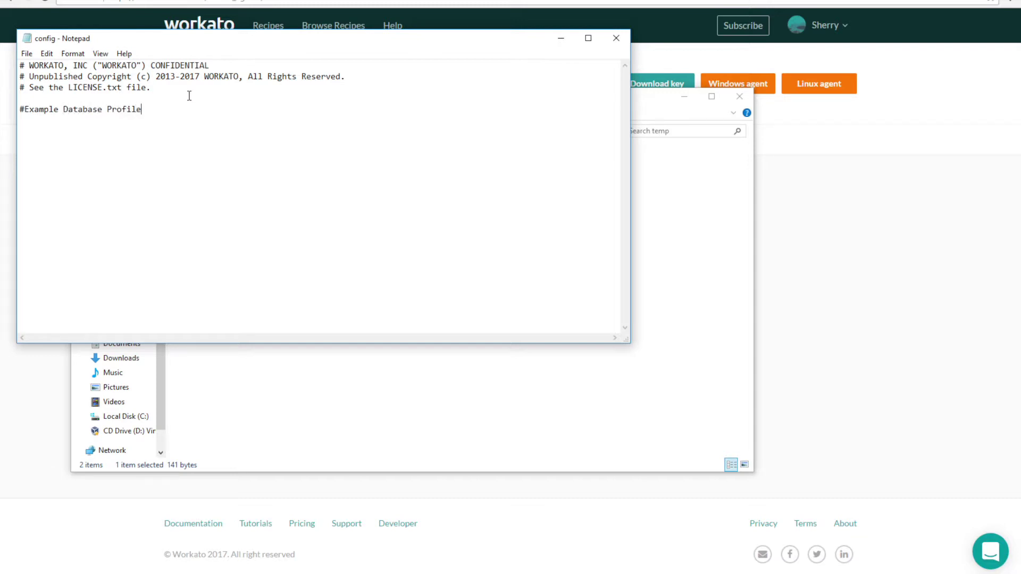
key(Return)
key(Return)
text(database:)
key(Return)
text(marketing_database_mysql: )
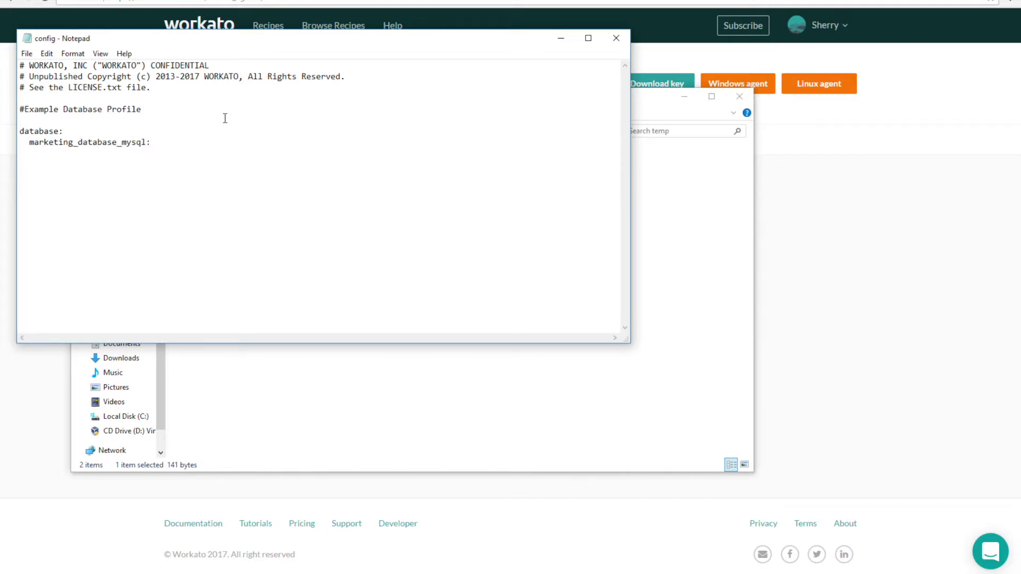
text(    url: jdbc:mysql://localhost:3306/example     )
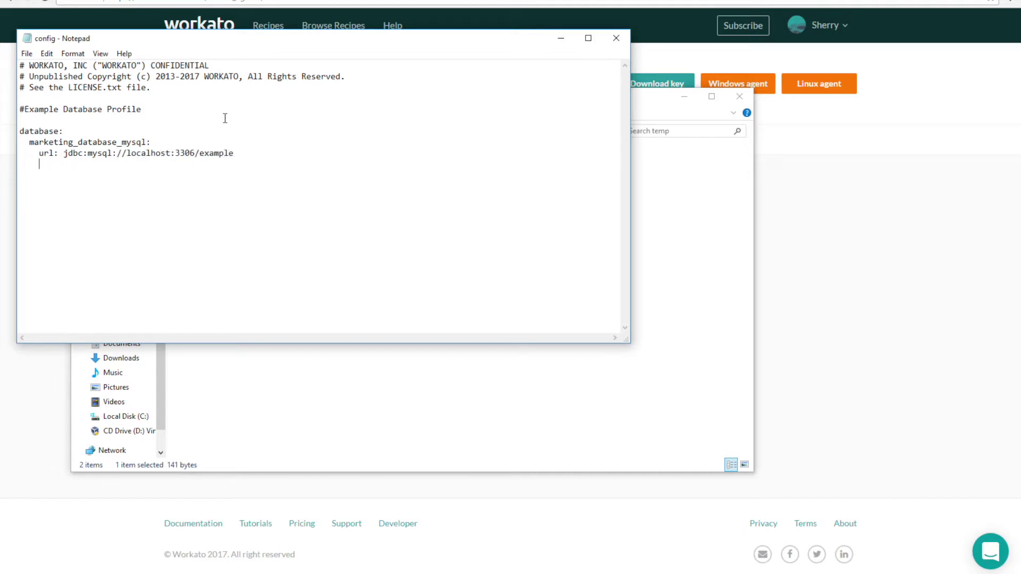
text(username: example_username     )
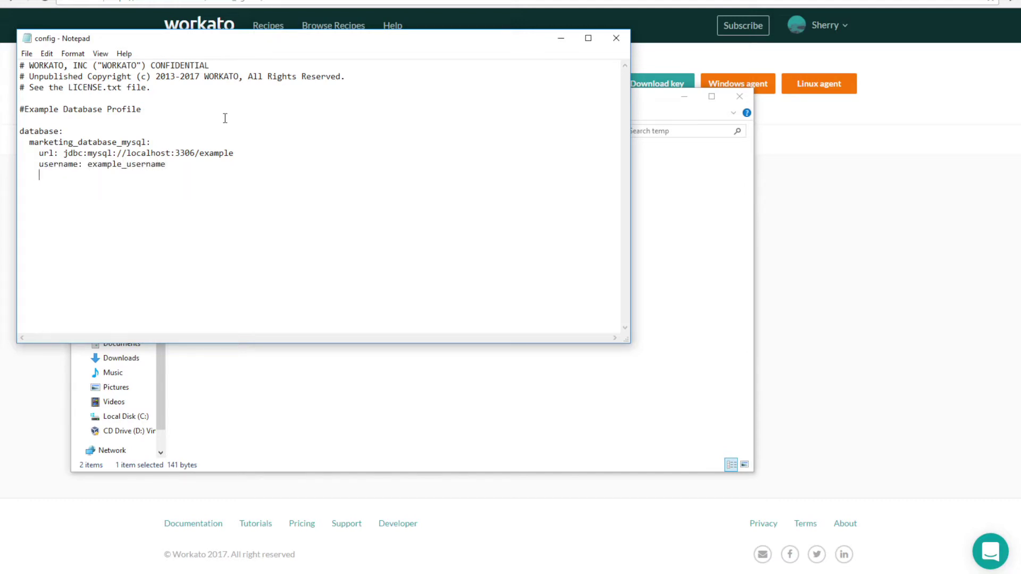
text(password: example_password)
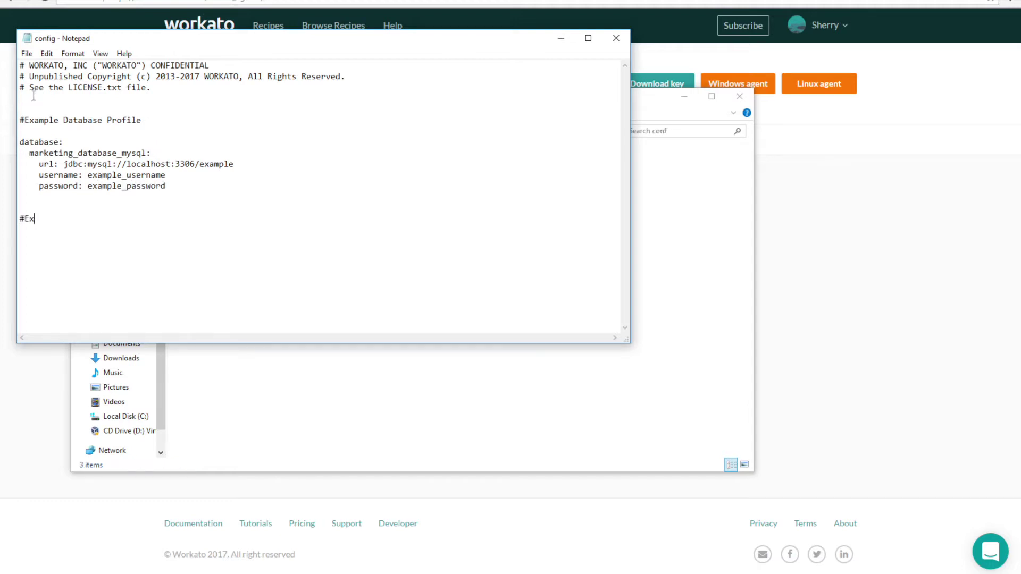
- Add a files: block with marketing_file whose base is "C:/Documents/MarketingFiles"
text(ample On Prem File)
text( Profile  )
text(files)
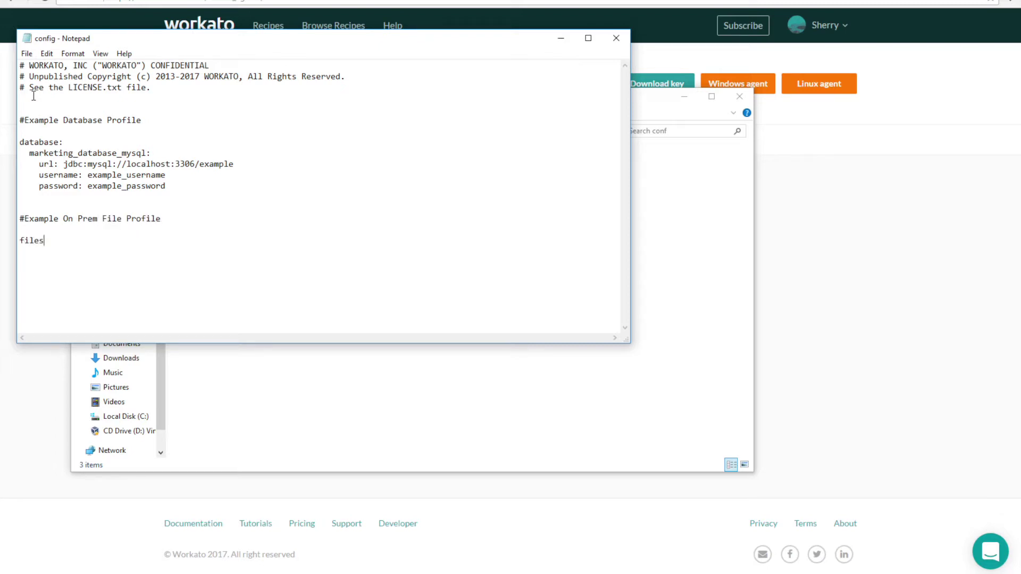
text(:   marketing_file:)
key(Return)
text(base: "C:)
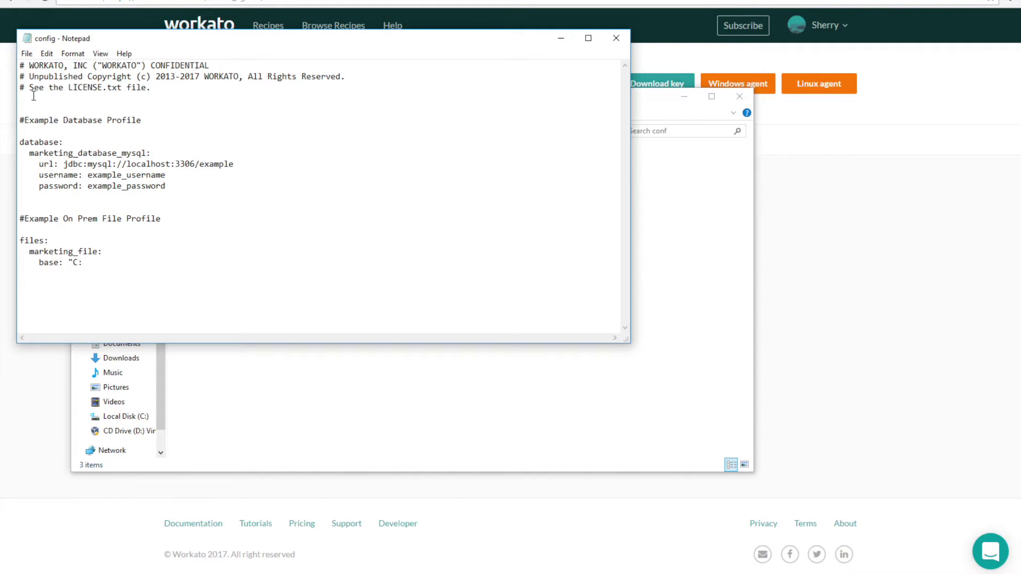
text(/Documents/MarketingFiles)
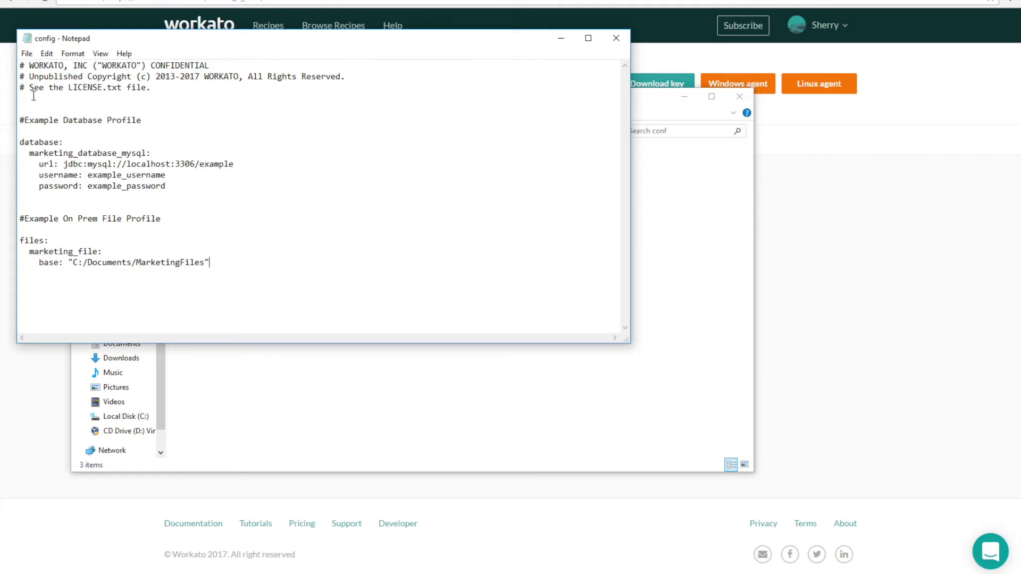
key(Up)
- Save the config file, then close Notepad and the conf folder window
click(27, 53)
click(43, 96)
click(616, 38)
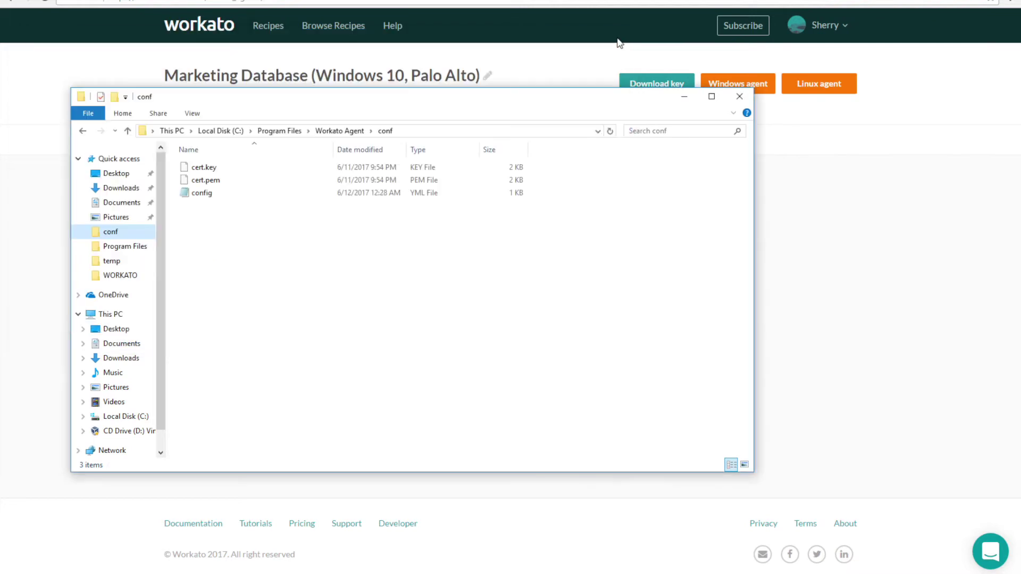
click(742, 103)
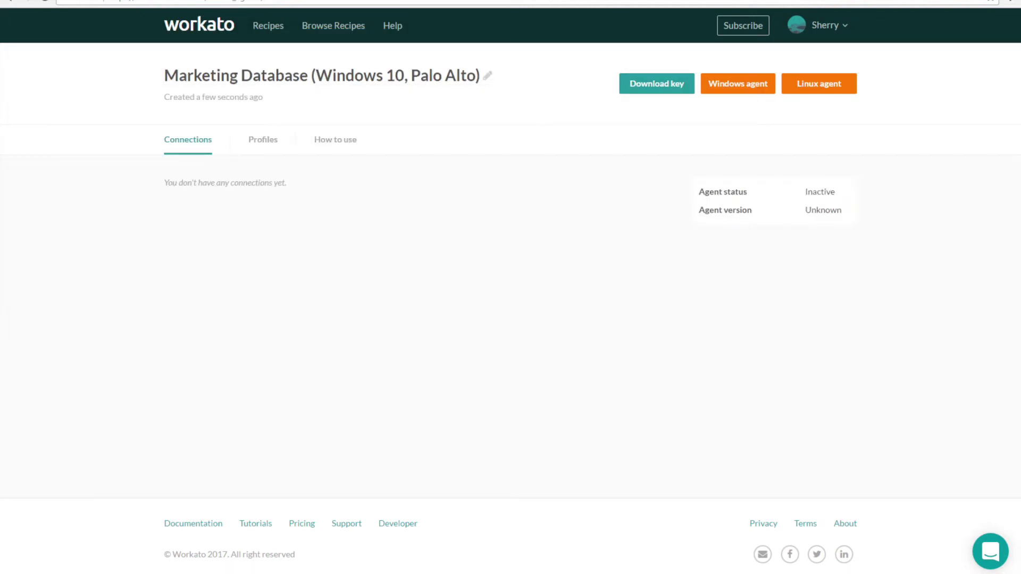
- Run the Workato Agent in console mode and reload the agent page to show Active, version 2.0
key(super)
scroll(74, 505, down, 15)
click(80, 498)
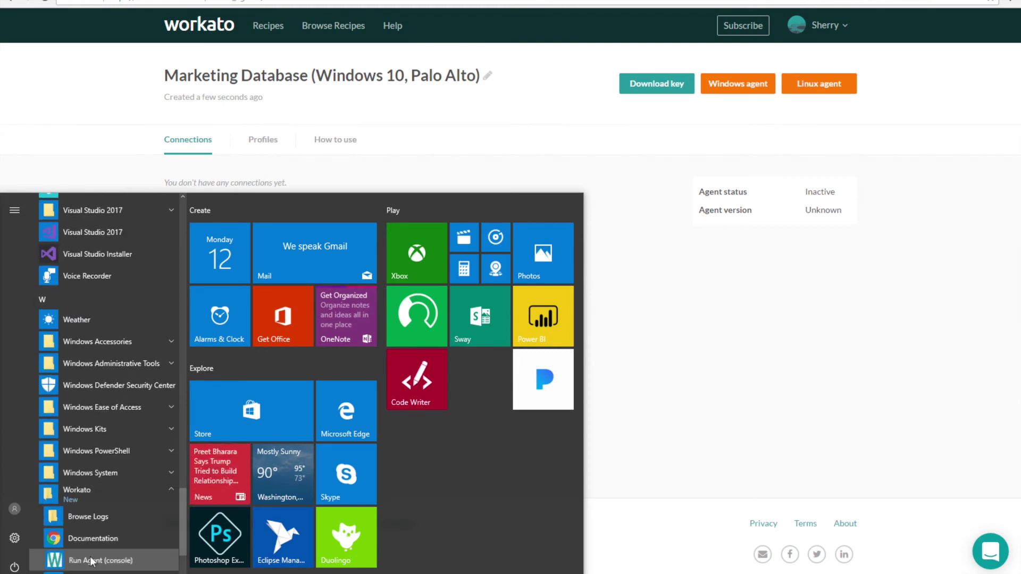
click(96, 556)
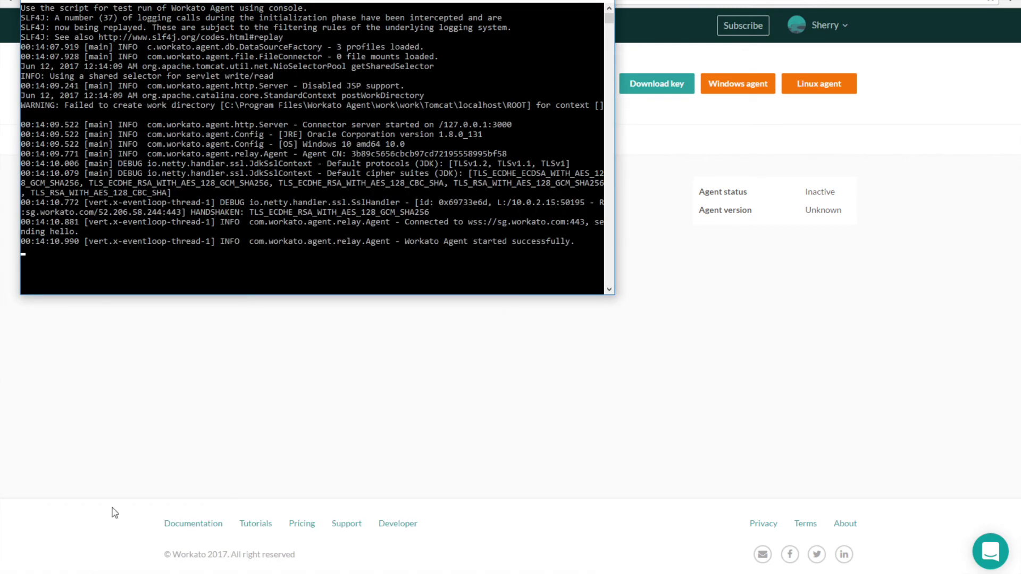
click(198, 431)
click(45, 3)
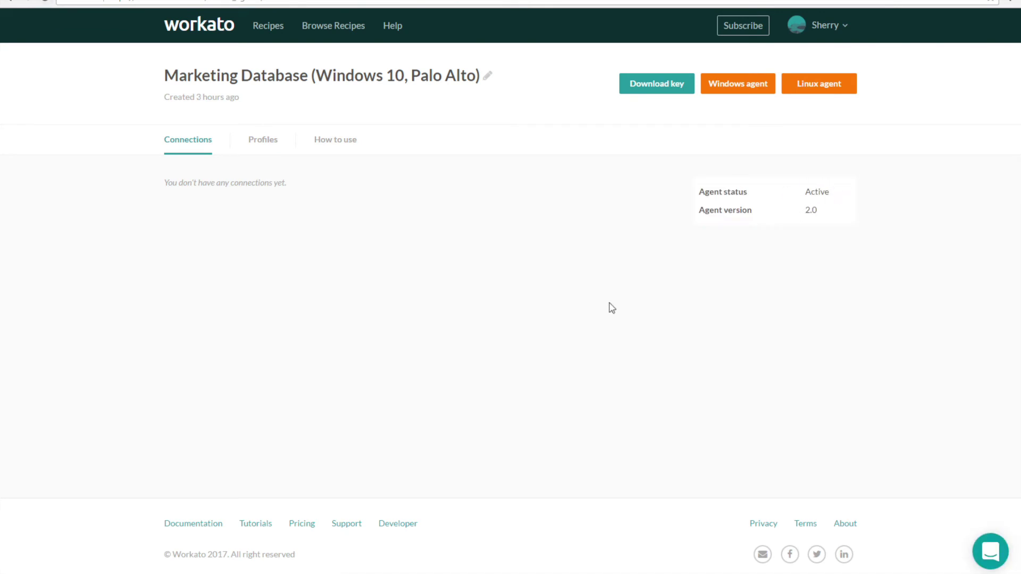
click(824, 25)
click(807, 63)
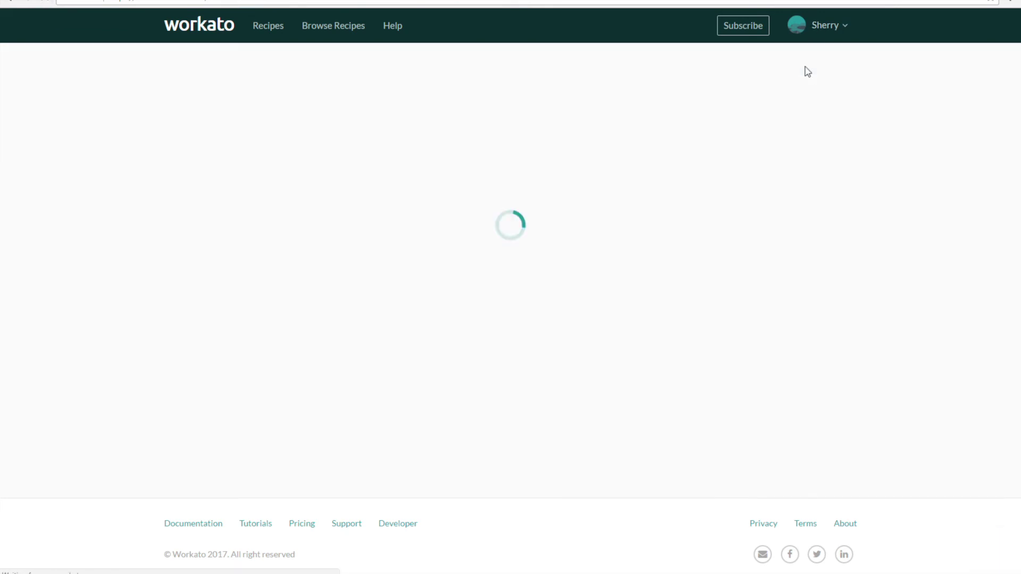
- Create a new MySQL connection named 'Marketing Database MySQL Connection'
click(766, 85)
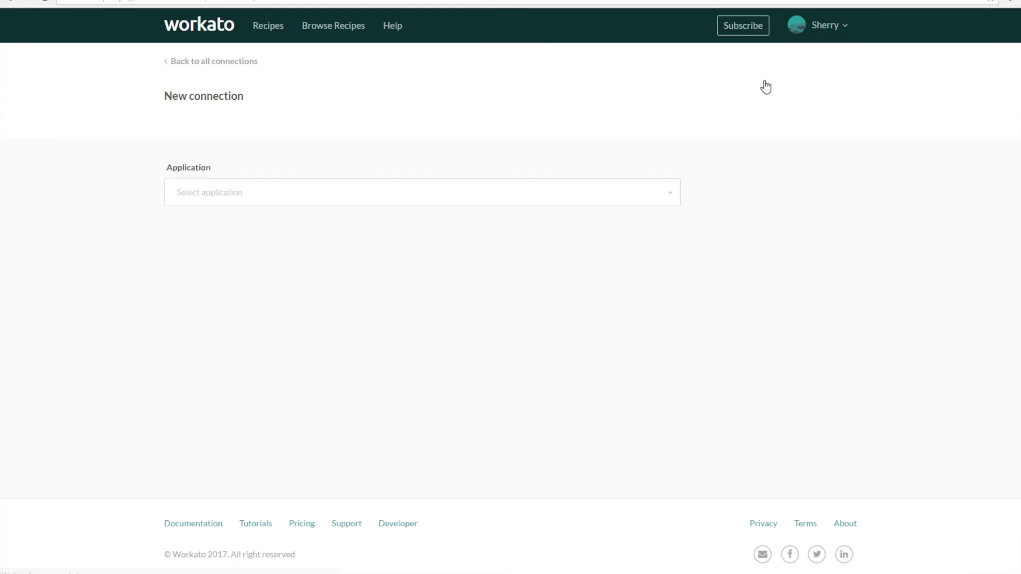
click(568, 181)
text(my)
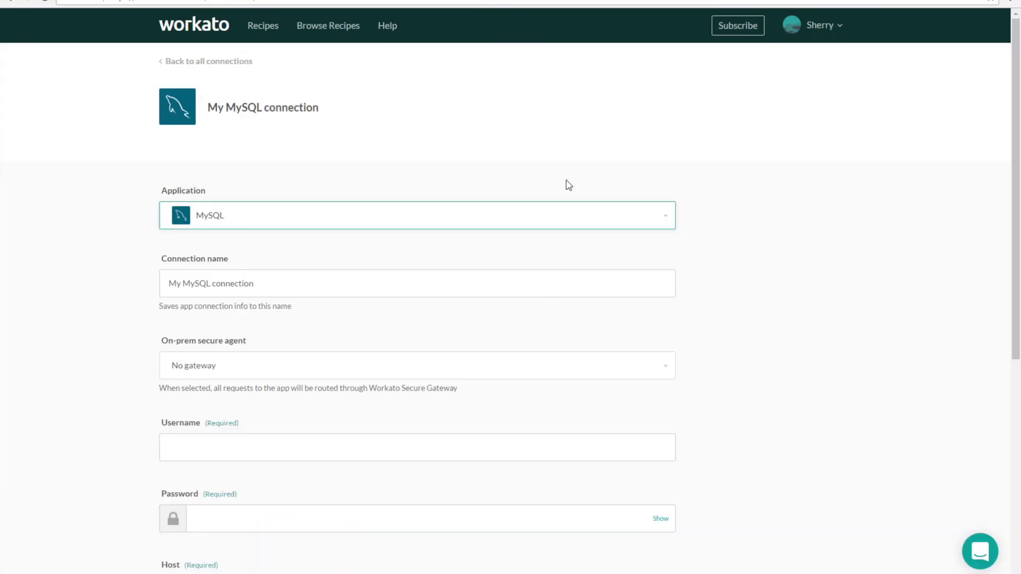
double_click(419, 278)
key(ctrl+a)
text(Marketing Database)
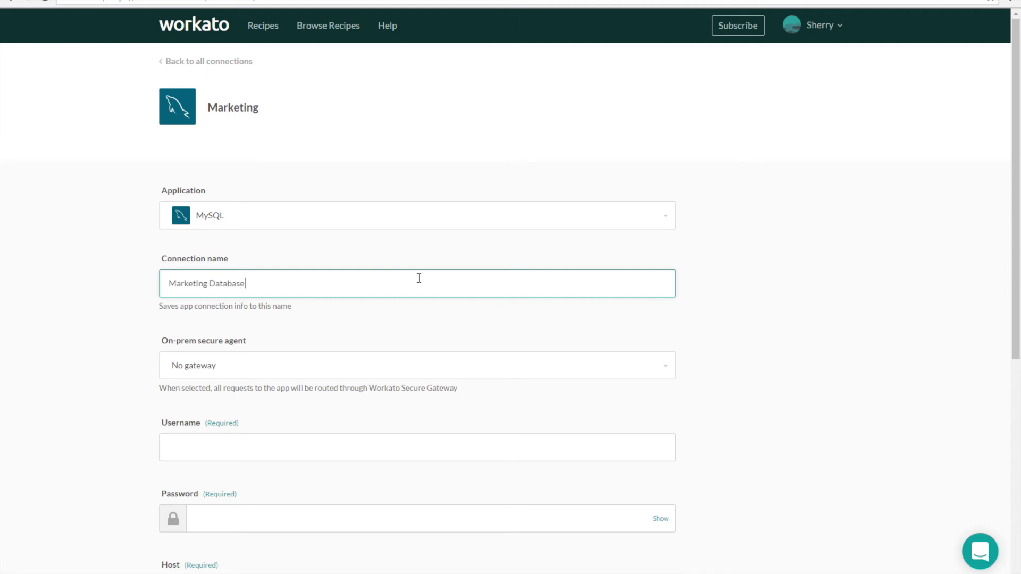
text( MySQL Connection)
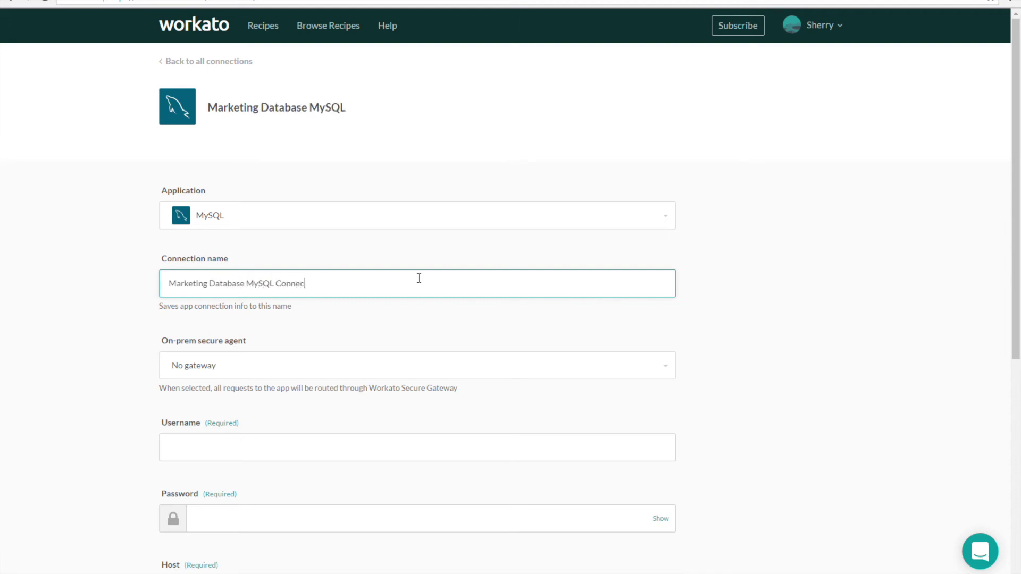
- Route it through the Marketing Database agent with profile marketing_database_mysql and connect
click(343, 370)
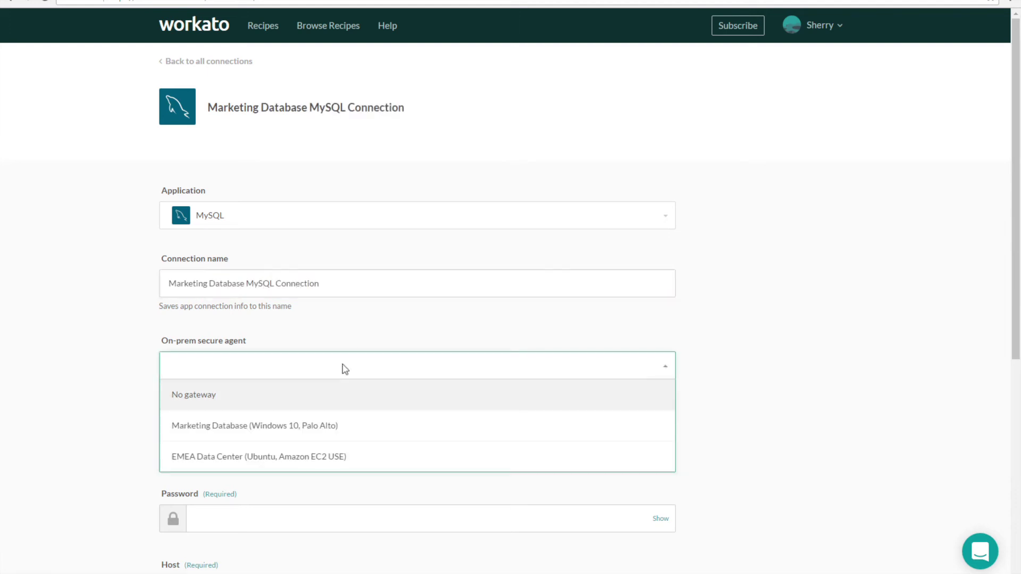
click(330, 424)
click(305, 441)
text(marketing_databse)
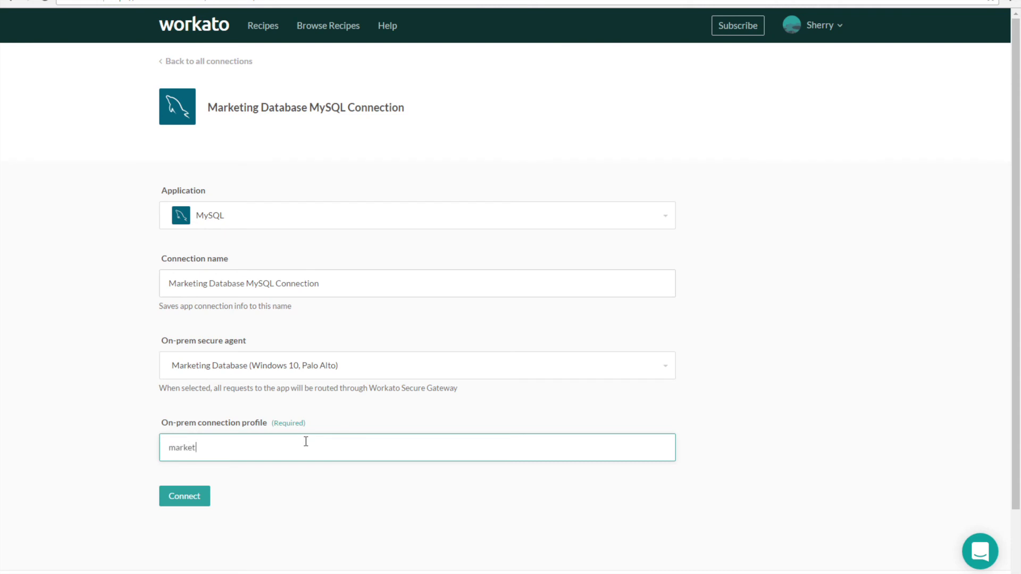
key(BackSpace)
key(BackSpace)
text(ase_mysql)
click(185, 499)
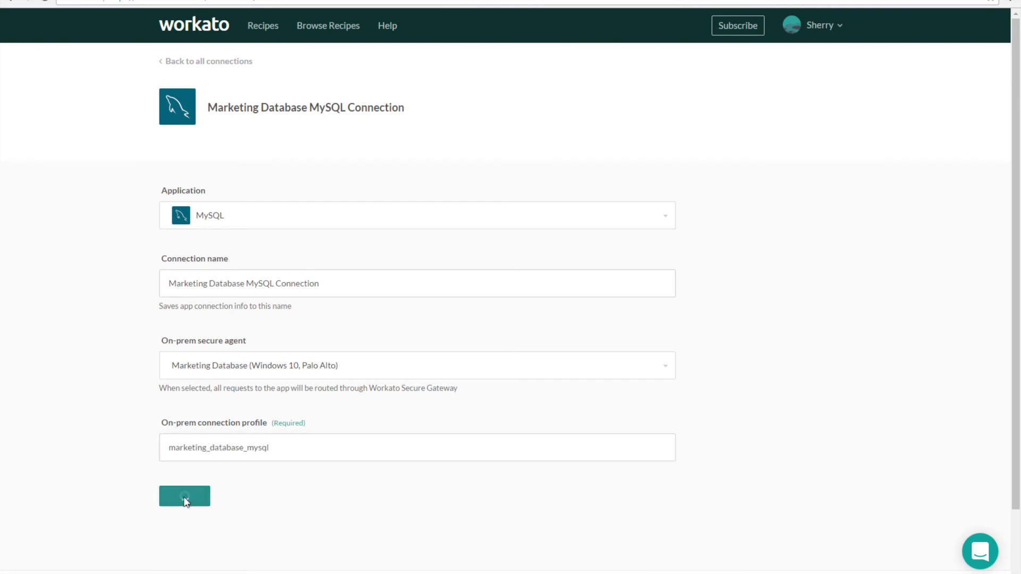